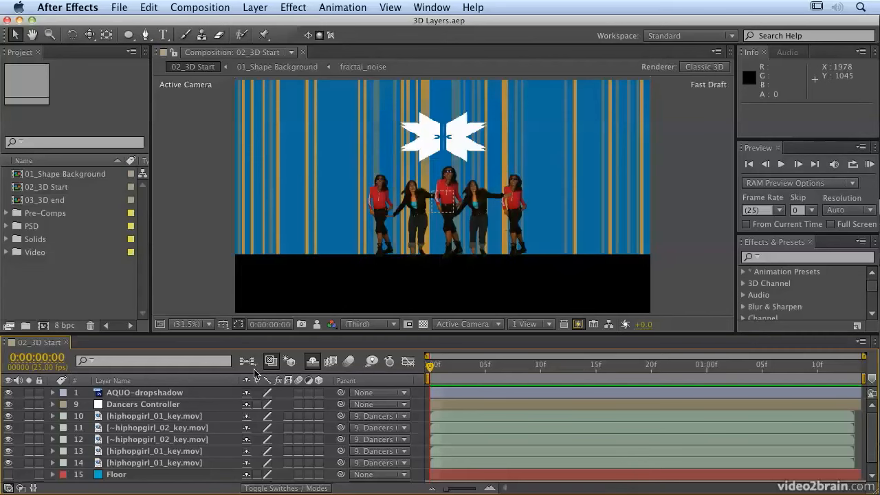
Enlarge the timeline area to reveal all layers and make the Floor layer visible.
drag(260, 333, 260, 319)
click(8, 478)
click(8, 475)
click(8, 463)
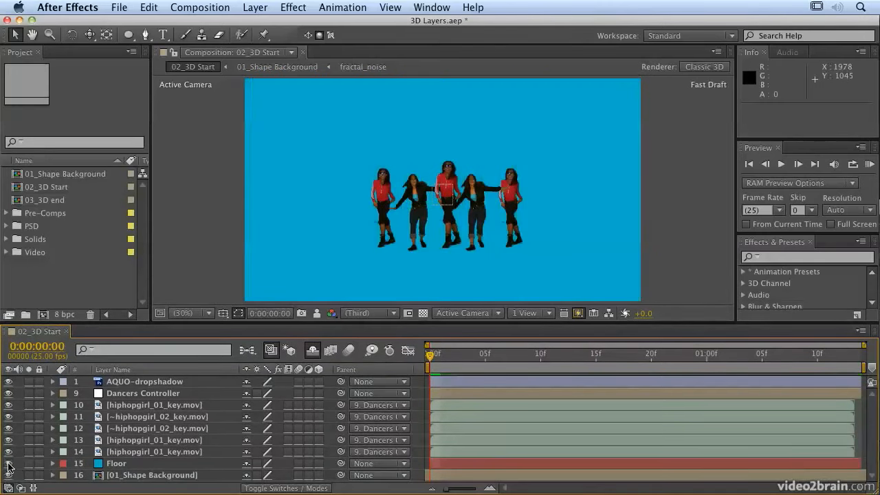
click(8, 465)
mouse_move(8, 454)
mouse_down()
mouse_move(12, 411)
mouse_move(4, 409)
mouse_move(10, 463)
mouse_up()
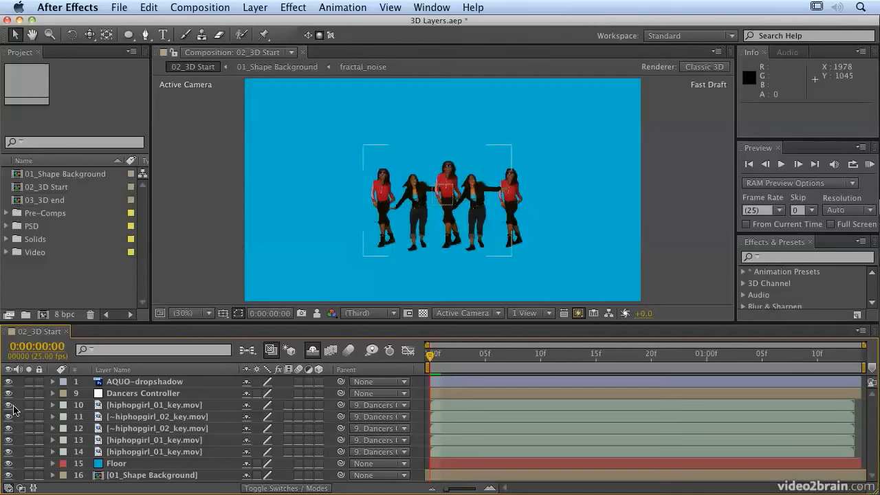
Try moving all dancers together through the Dancers Controller's Position, undo the move, and collapse the layer.
click(140, 396)
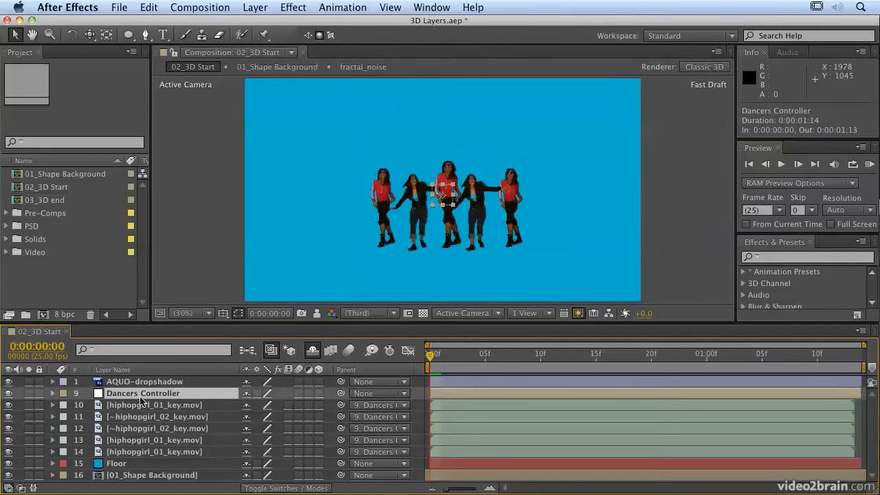
key(p)
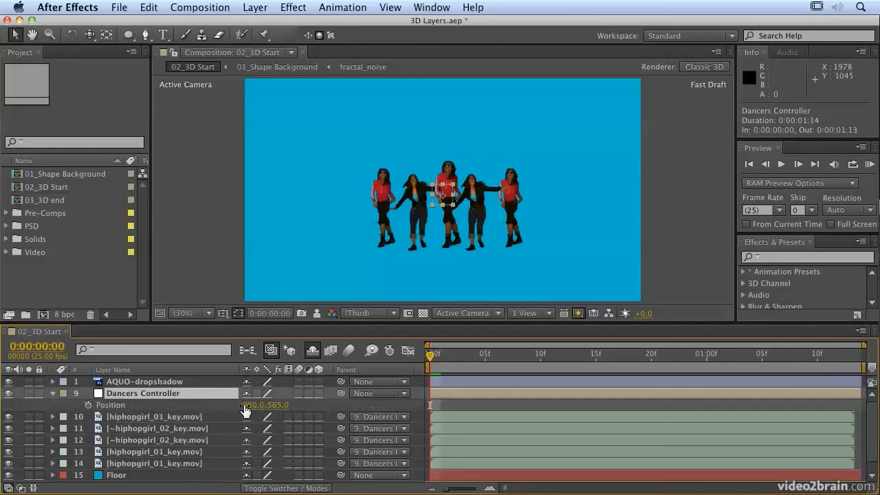
drag(247, 405, 277, 411)
key(super+z)
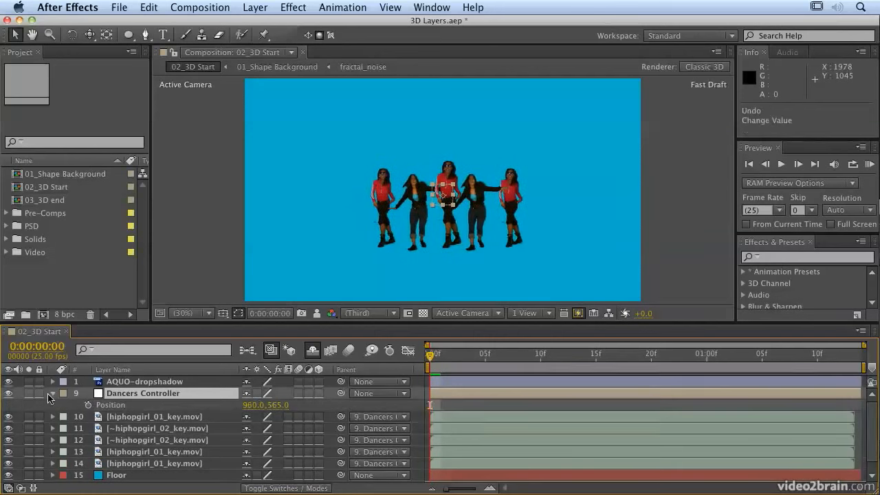
click(52, 394)
Review the available 3D views and set the composition viewer's layout to 2 Views - Horizontal.
mouse_move(432, 361)
mouse_down()
mouse_move(695, 358)
mouse_move(416, 352)
mouse_up()
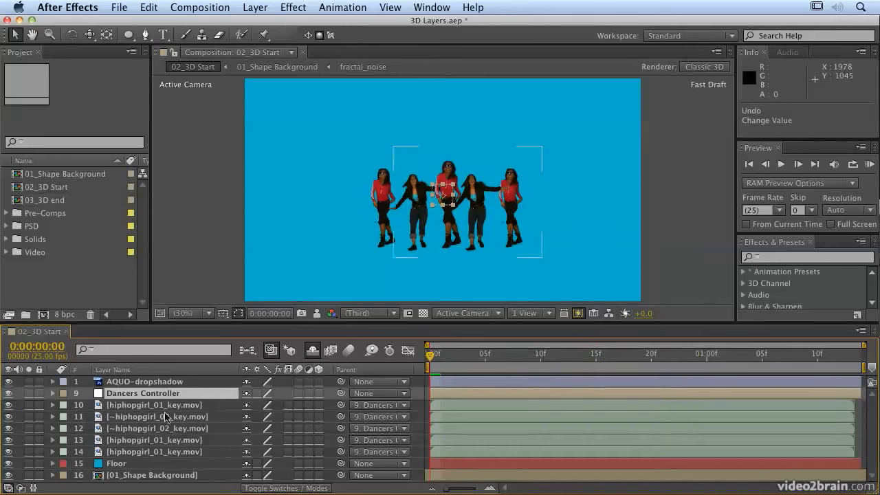
click(498, 315)
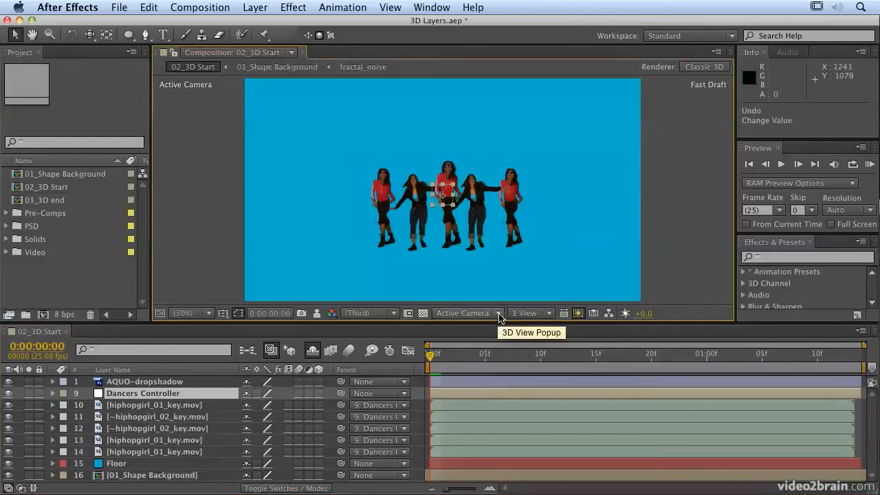
click(499, 315)
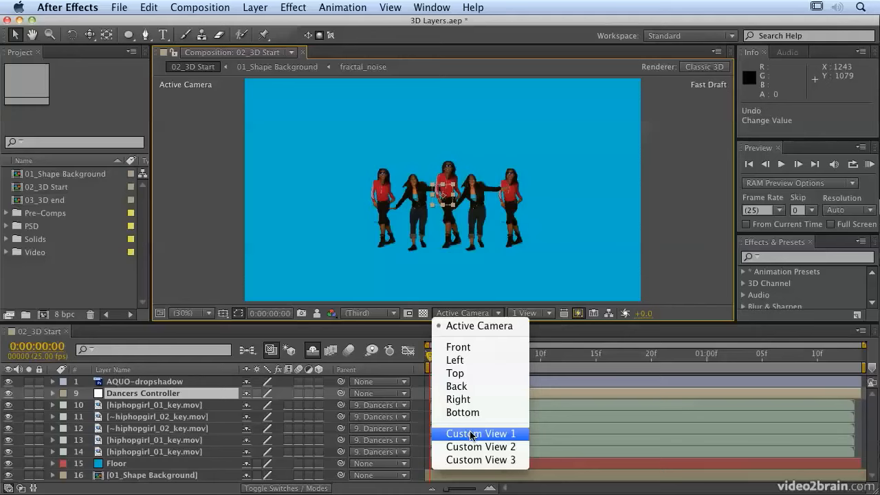
click(551, 317)
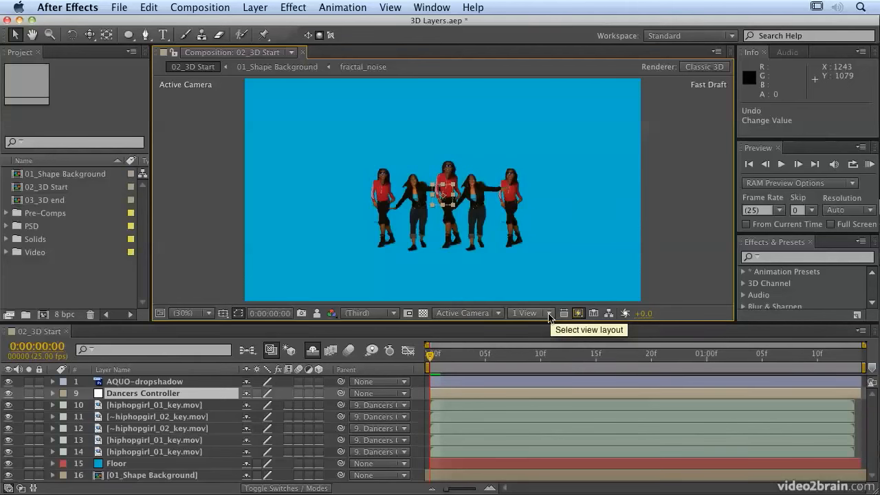
click(550, 317)
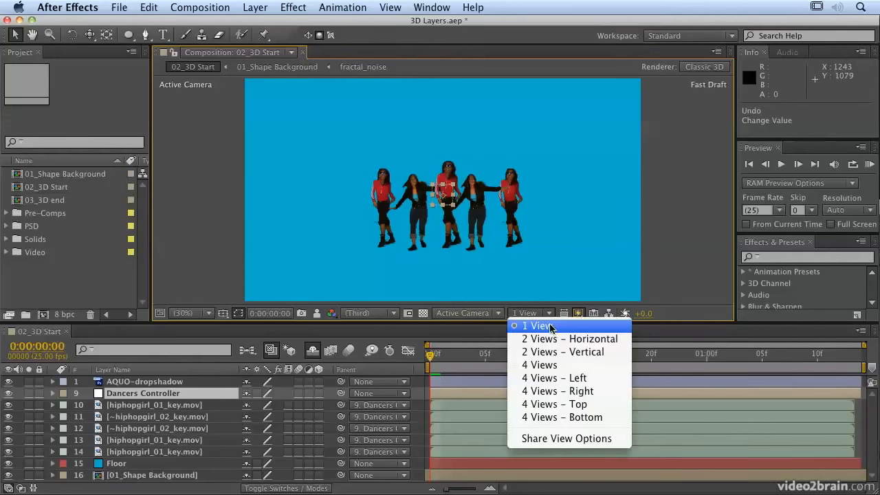
click(554, 340)
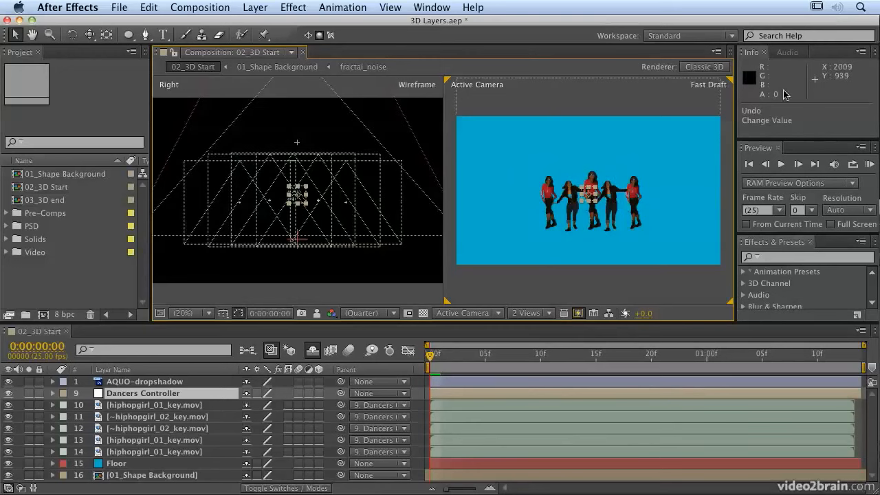
Close the Info, Audio, Preview and Effects & Presets panels, and switch to the 3D workspace.
click(763, 54)
click(772, 53)
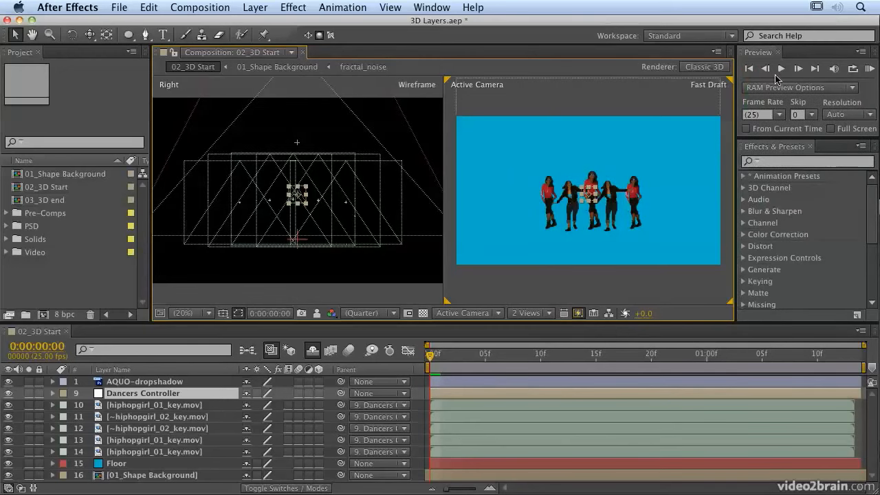
click(778, 53)
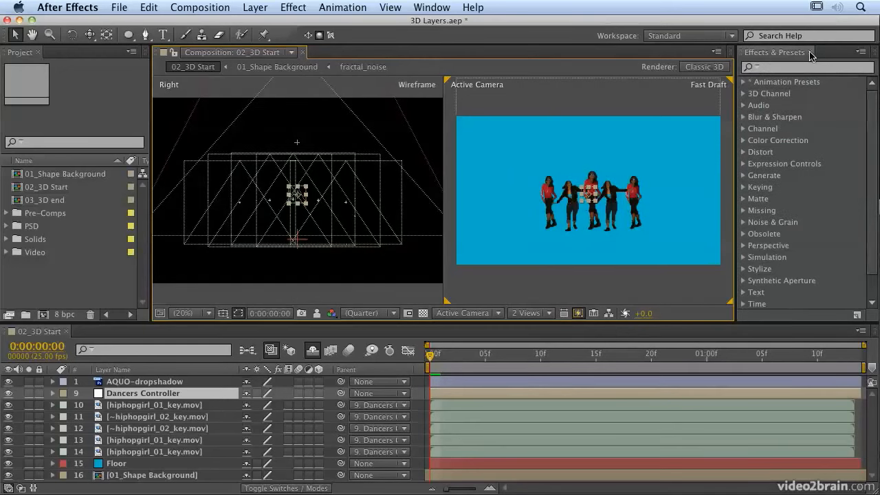
click(810, 52)
click(697, 38)
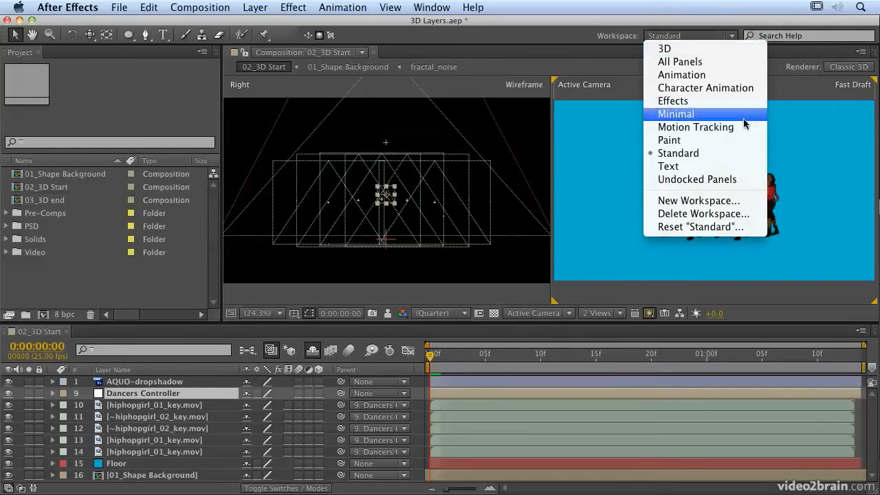
click(736, 50)
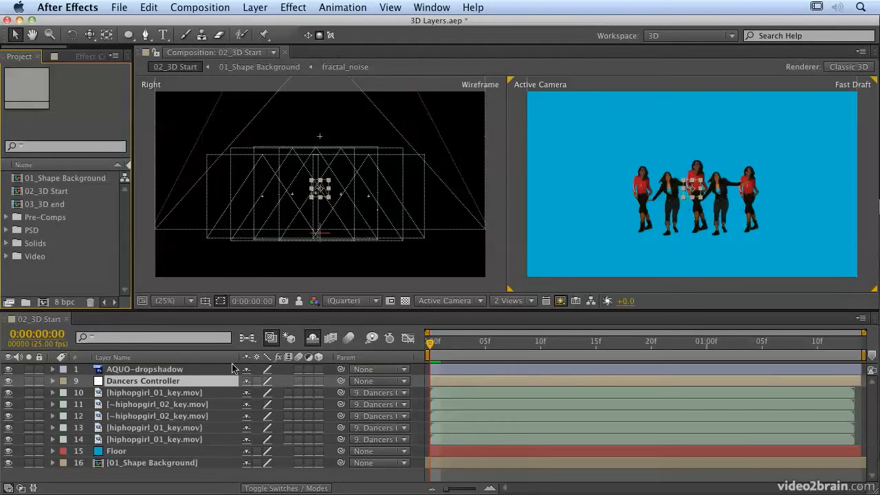
Turn the five hiphopgirl video layers (10 to 14) into 3D layers.
click(318, 392)
click(318, 404)
click(318, 416)
click(318, 428)
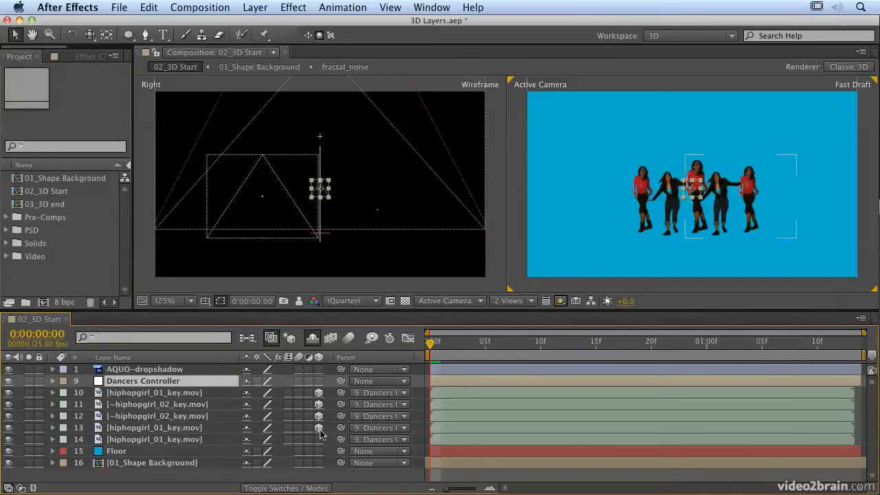
click(319, 439)
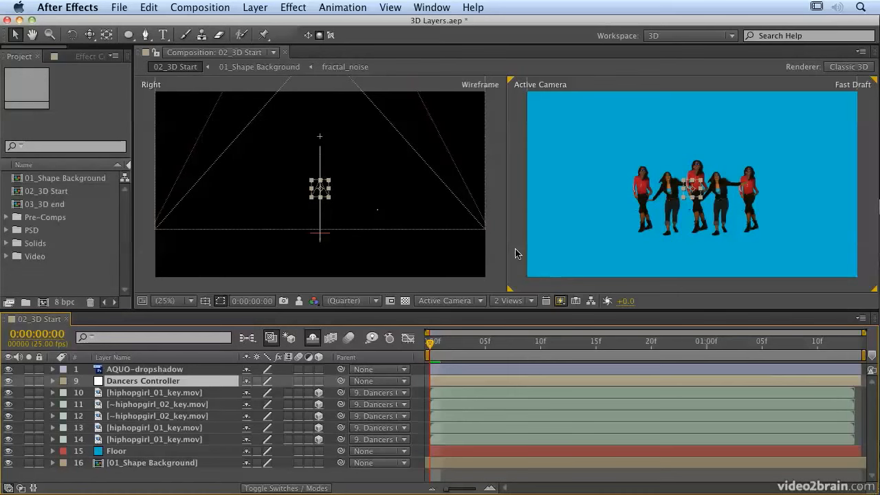
Set fast previews to Adaptive Resolution for the Active Camera view and to Fast Draft for the Right view.
click(515, 214)
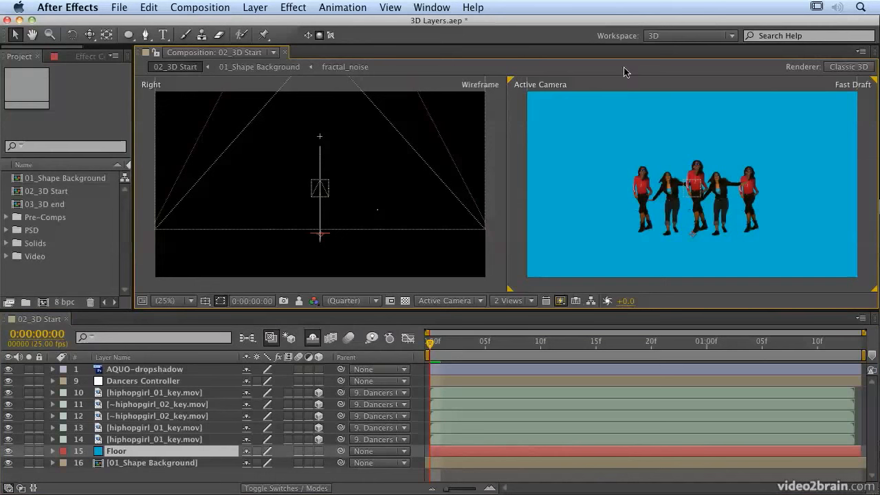
click(560, 301)
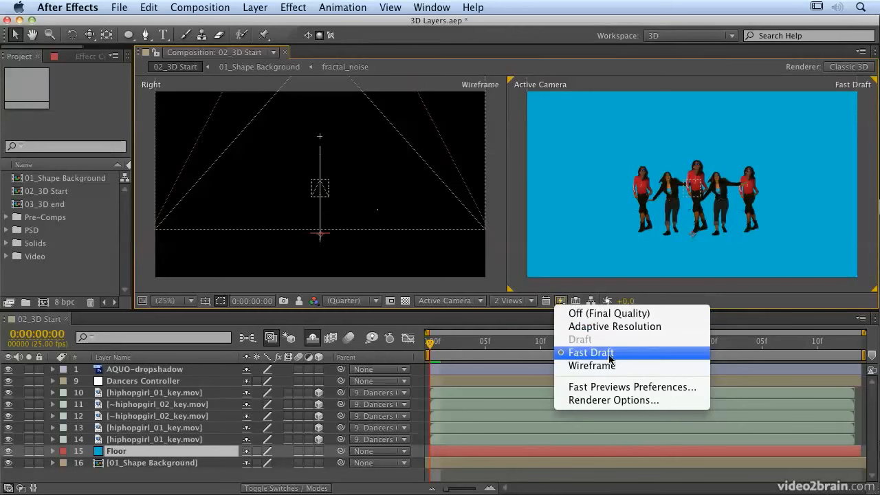
click(635, 330)
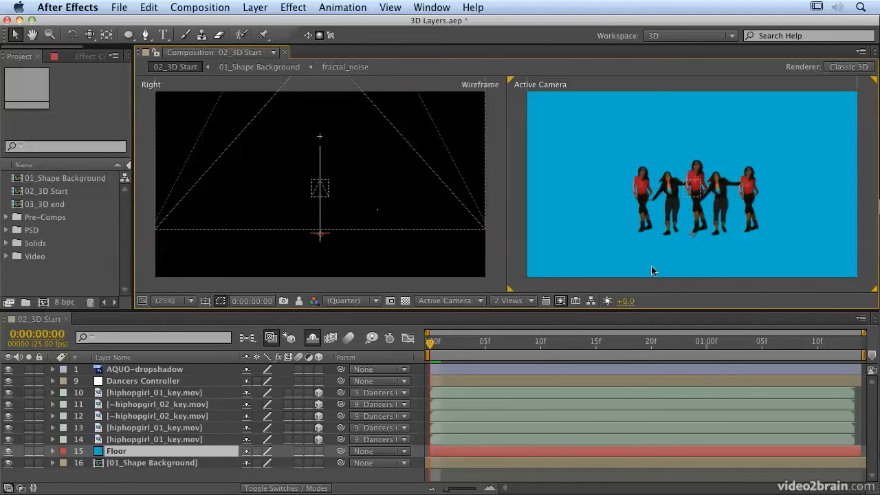
click(498, 292)
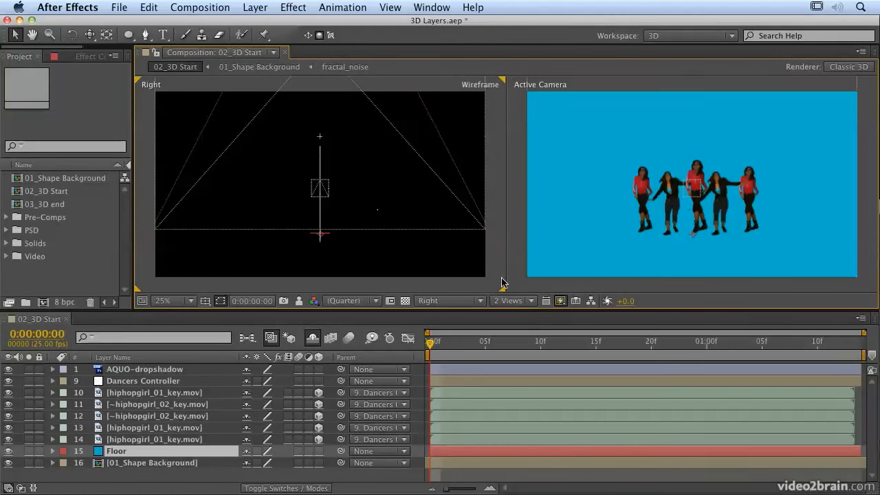
click(560, 300)
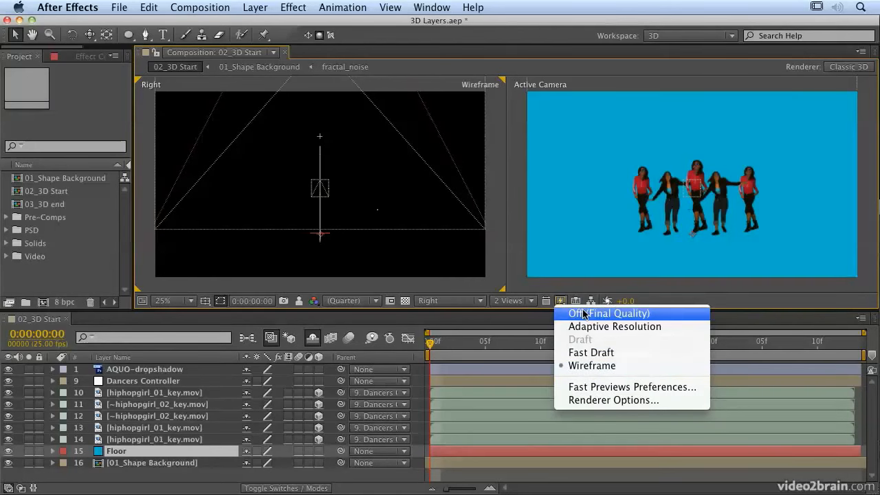
click(588, 353)
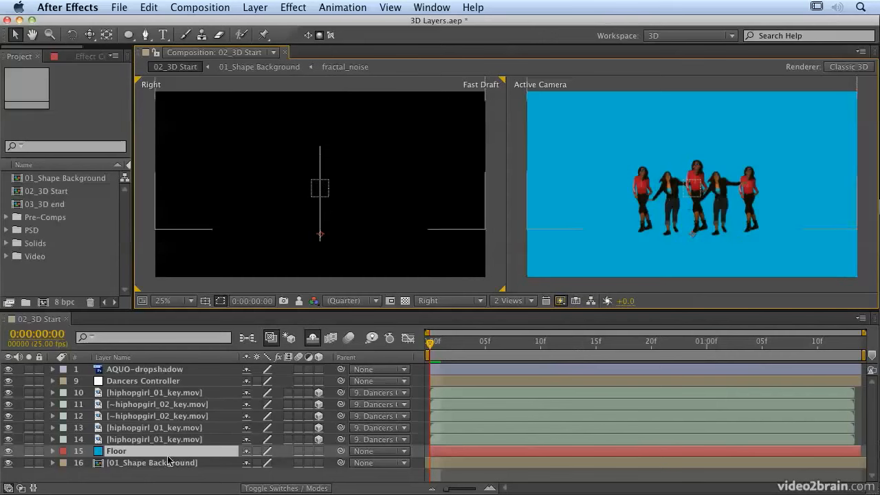
Select the five hiphopgirl layers and frame them in the Right view with Look at Selected Layers.
click(151, 441)
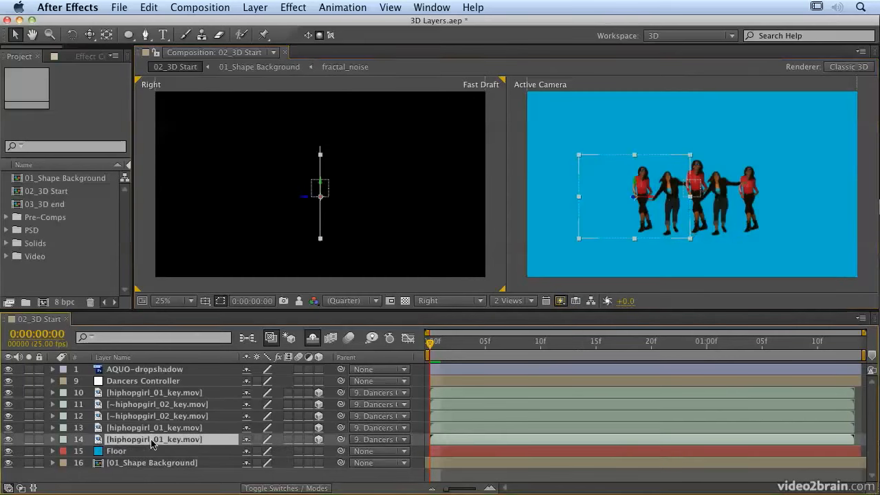
shift+click(153, 393)
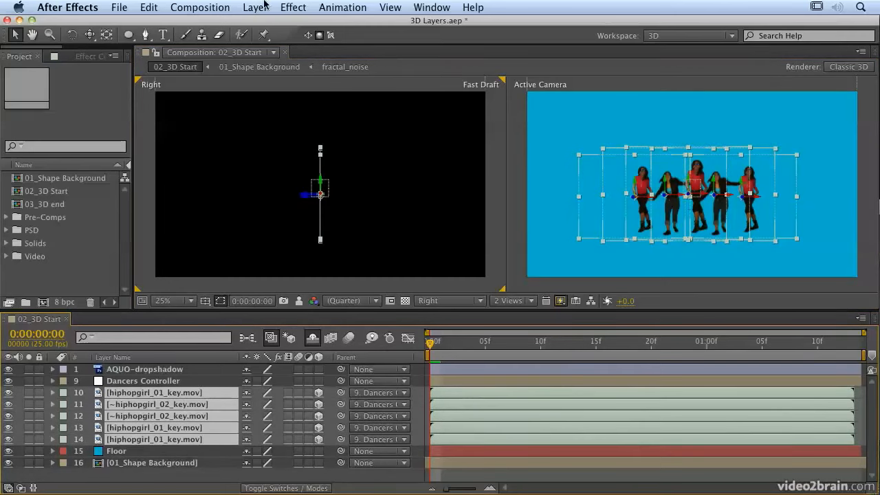
click(390, 8)
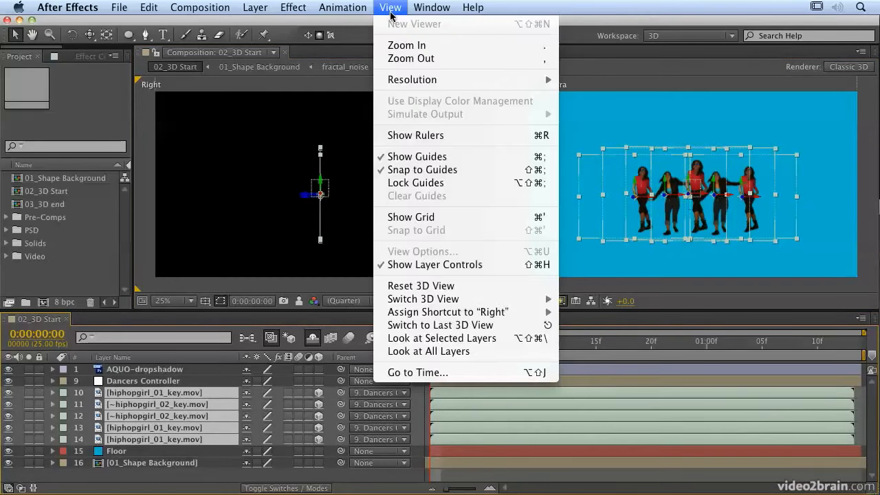
click(410, 344)
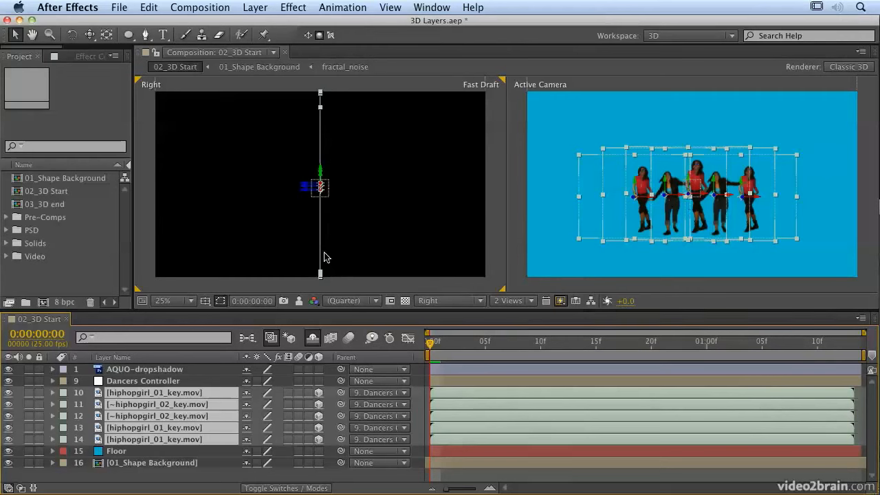
Change the Right view to Custom View 1 and turn on its transparency grid.
click(443, 301)
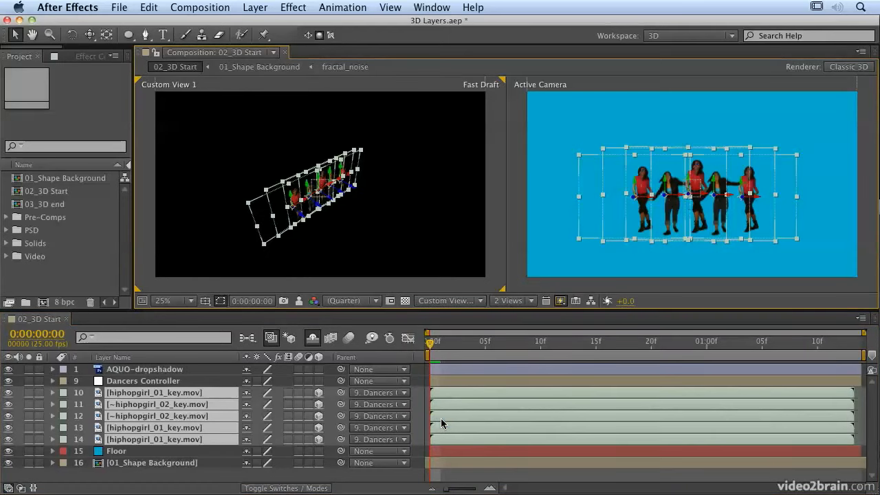
click(406, 301)
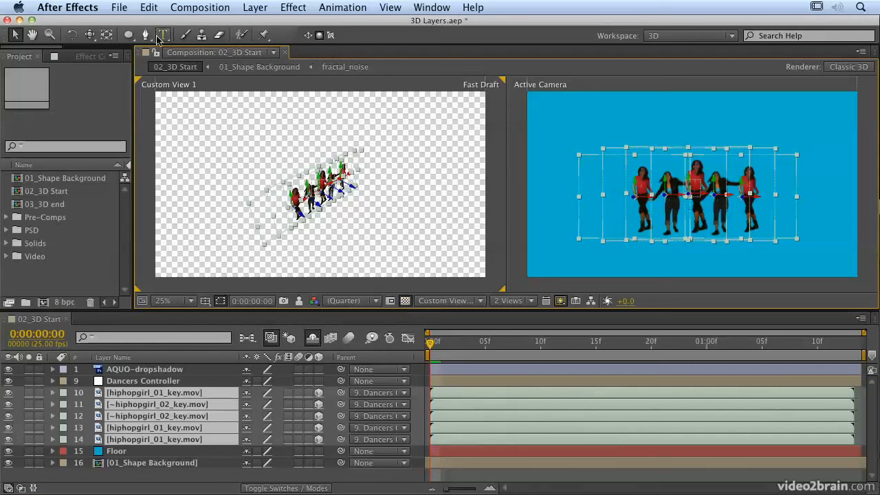
Orbit, track and move in on the dancers in Custom View 1 with the individual camera tools until they fill the view.
drag(90, 41, 133, 39)
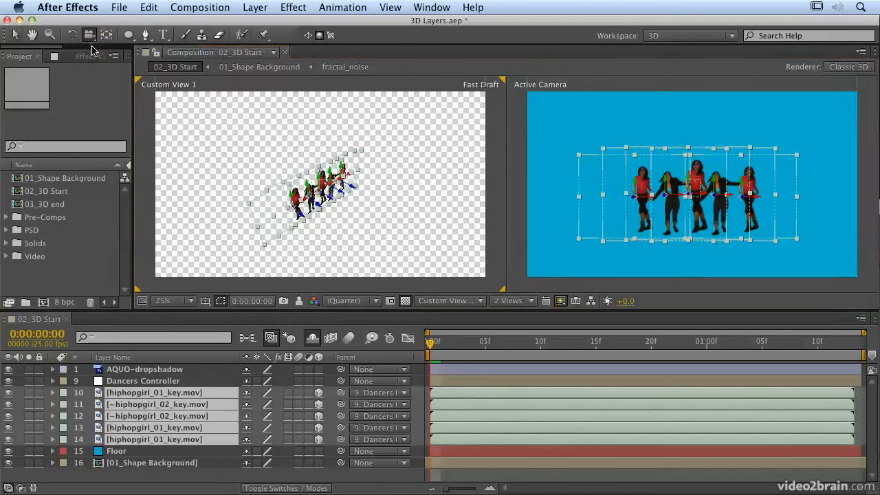
drag(90, 41, 185, 58)
drag(321, 188, 310, 172)
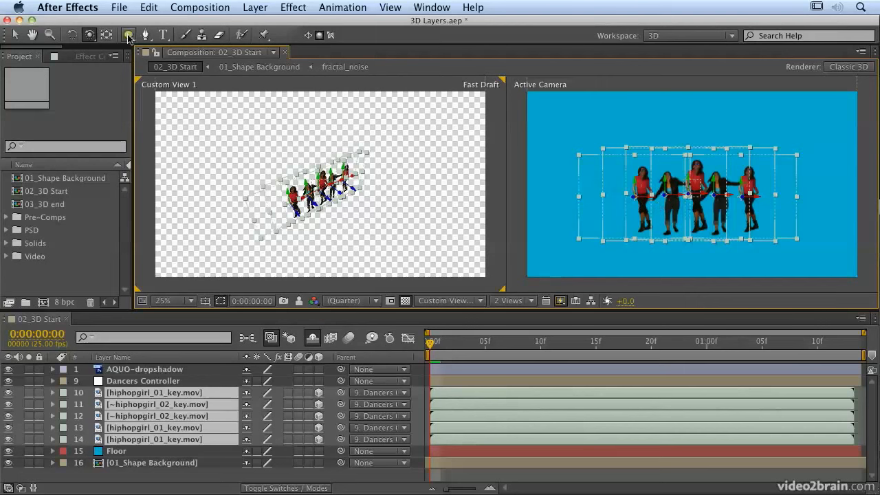
drag(94, 36, 137, 62)
mouse_move(311, 158)
mouse_down()
mouse_move(322, 86)
mouse_move(319, 145)
mouse_up()
drag(89, 34, 104, 79)
drag(312, 184, 326, 155)
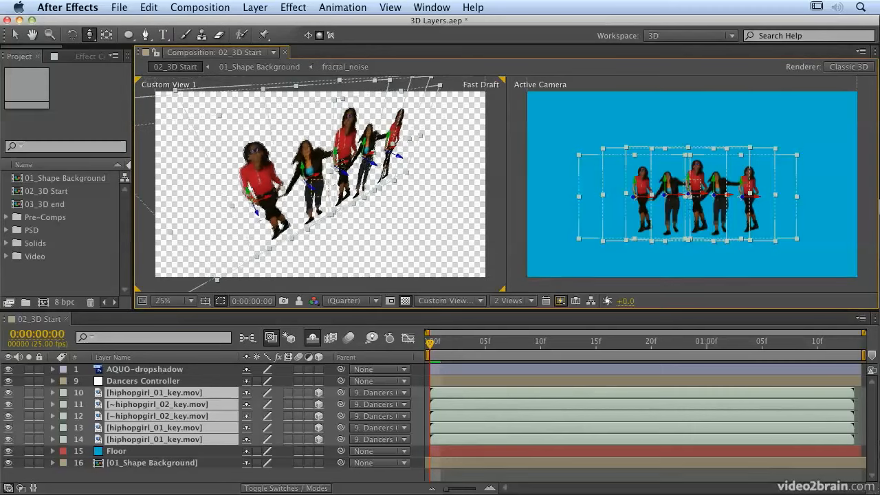
Refine the angle on the dancers in Custom View 1 with the Unified Camera tool, and deselect all layers.
key(c)
drag(320, 166, 315, 157)
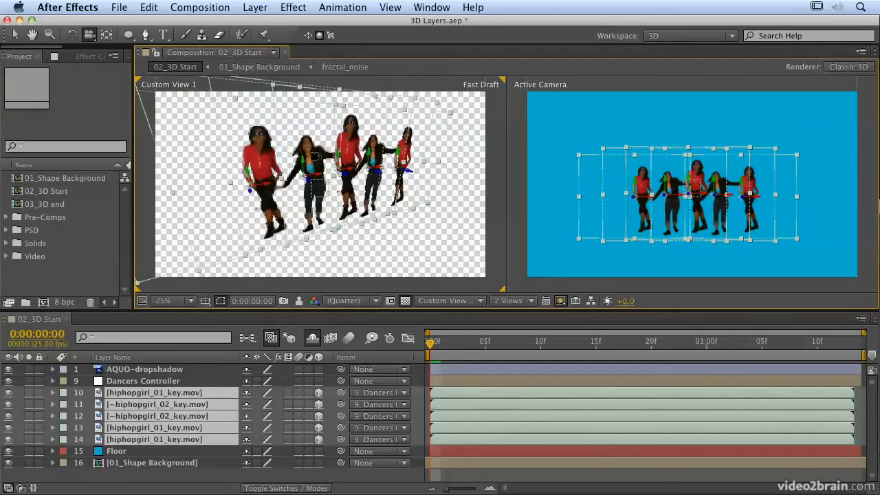
drag(315, 157, 323, 165)
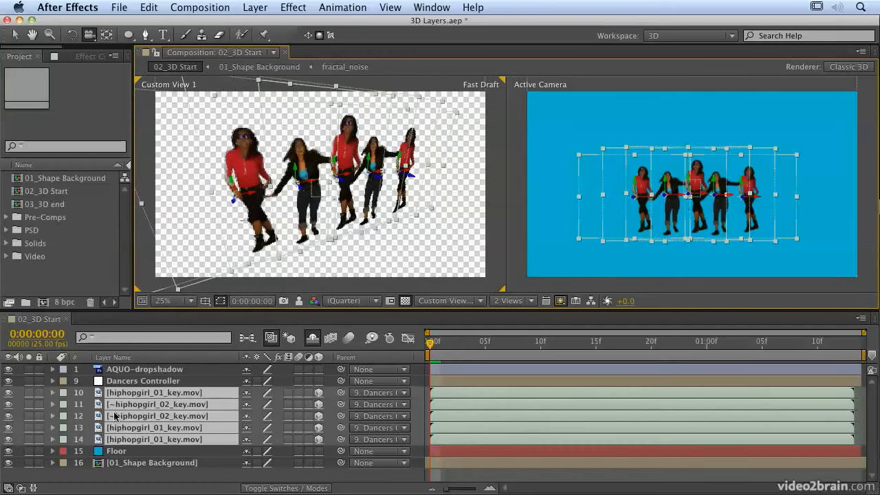
click(133, 479)
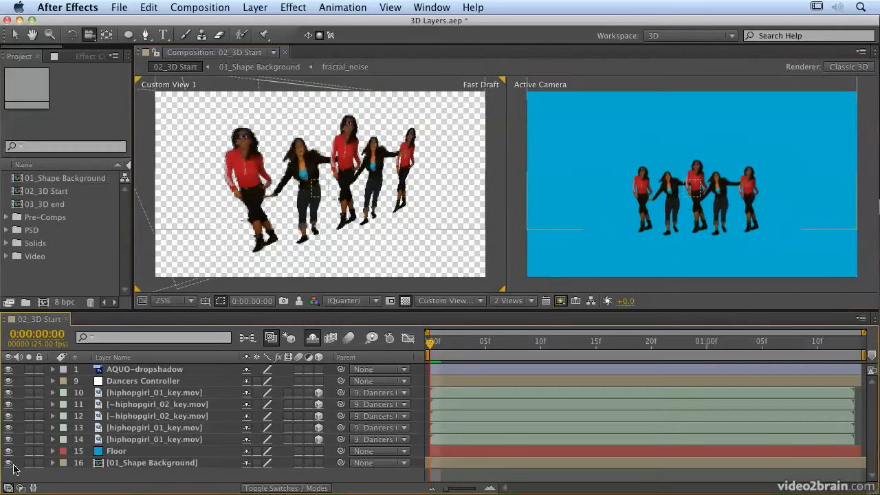
Make the 01_Shape Background and Floor layers 3D and set Fast Previews to Adaptive Resolution.
click(319, 465)
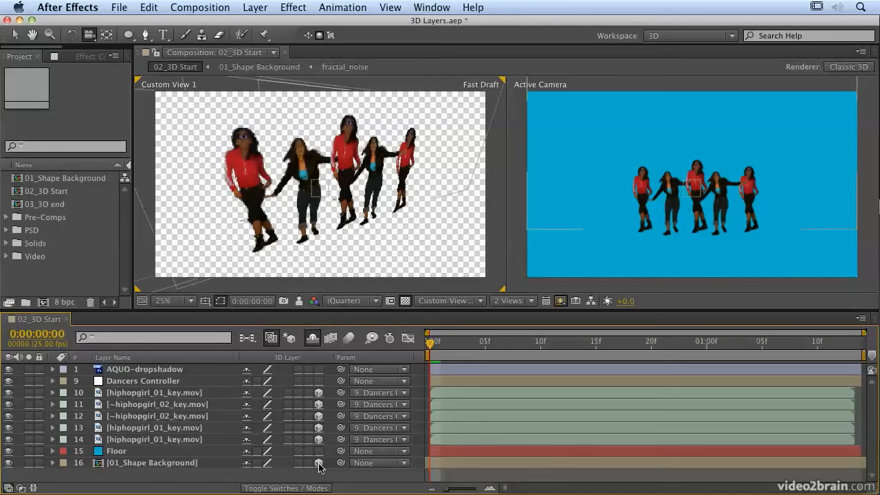
click(319, 451)
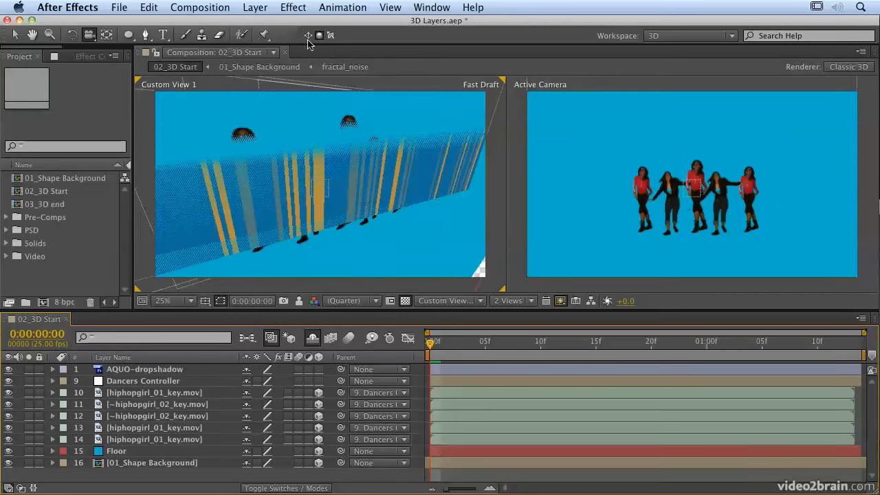
click(561, 301)
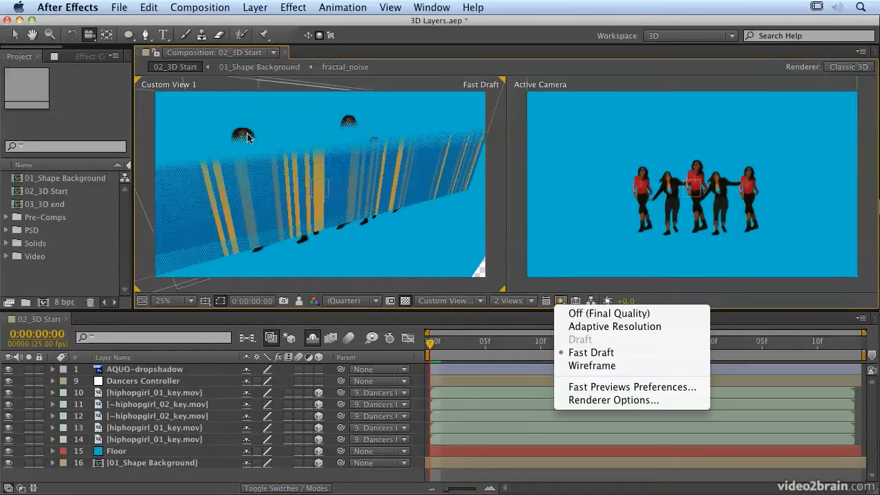
click(613, 328)
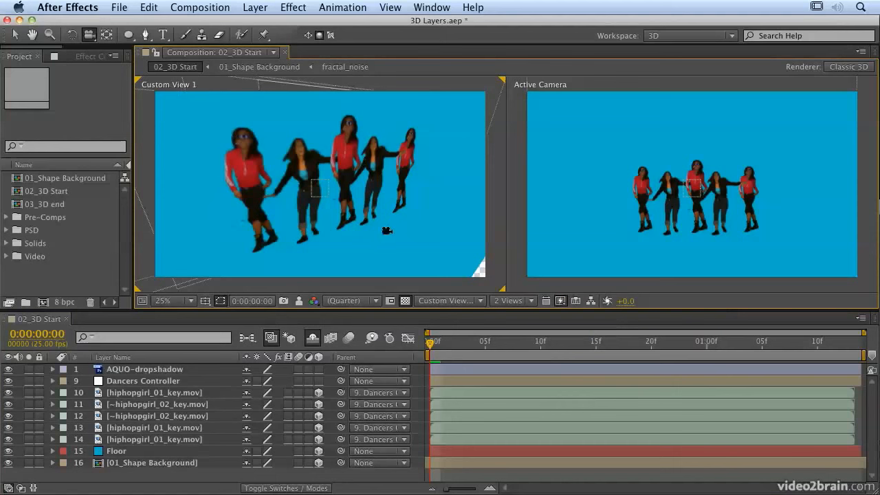
Check the hiphopgirl layers one by one, and briefly hide the Floor layer to inspect the background behind the dancers.
click(127, 406)
click(129, 394)
click(134, 405)
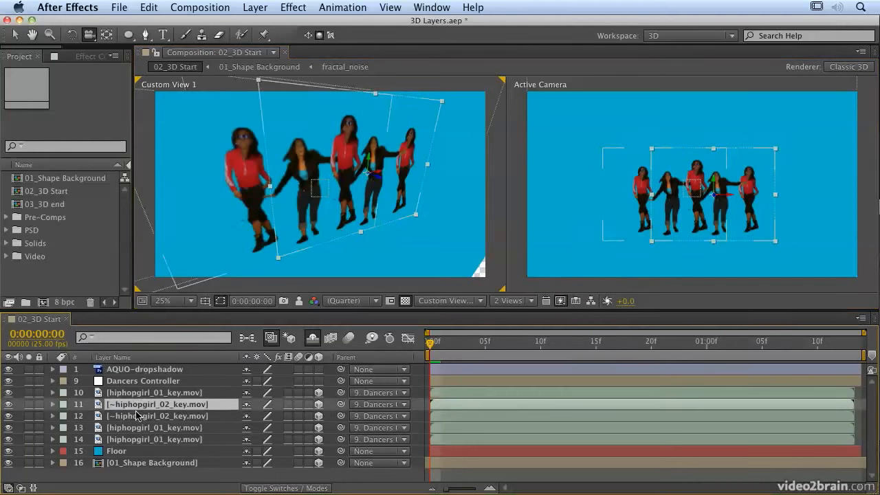
click(136, 417)
click(137, 431)
click(138, 442)
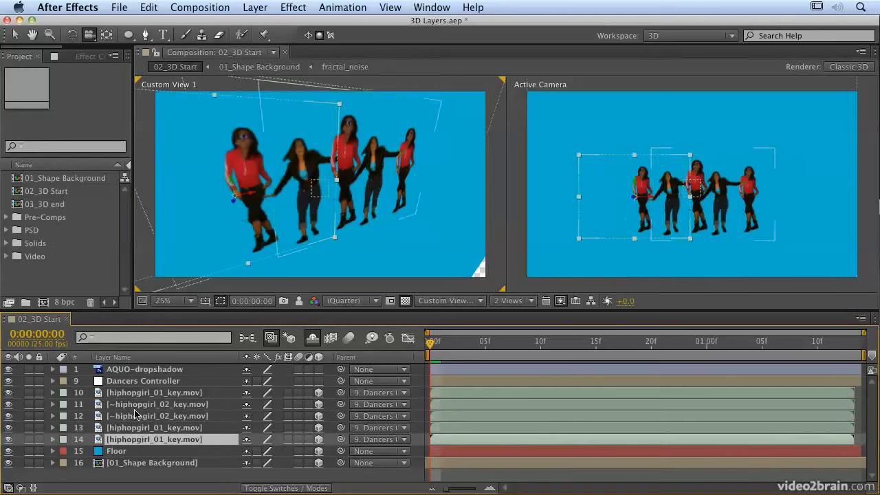
click(9, 451)
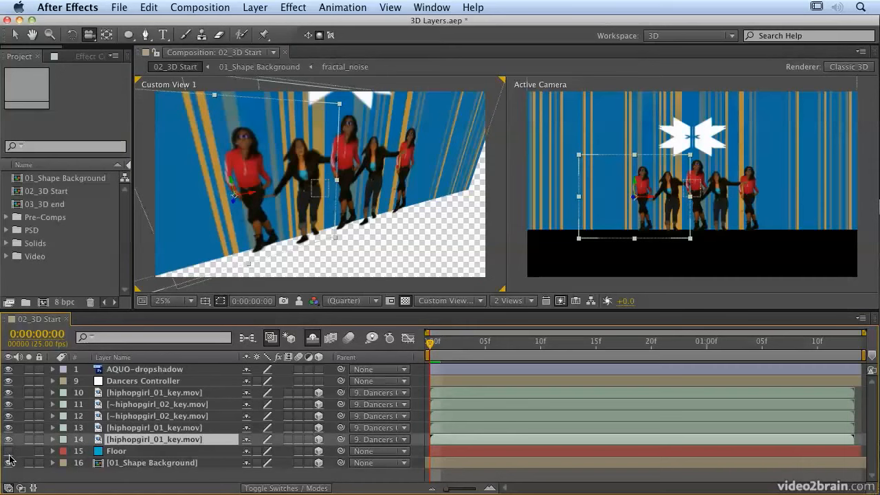
click(9, 452)
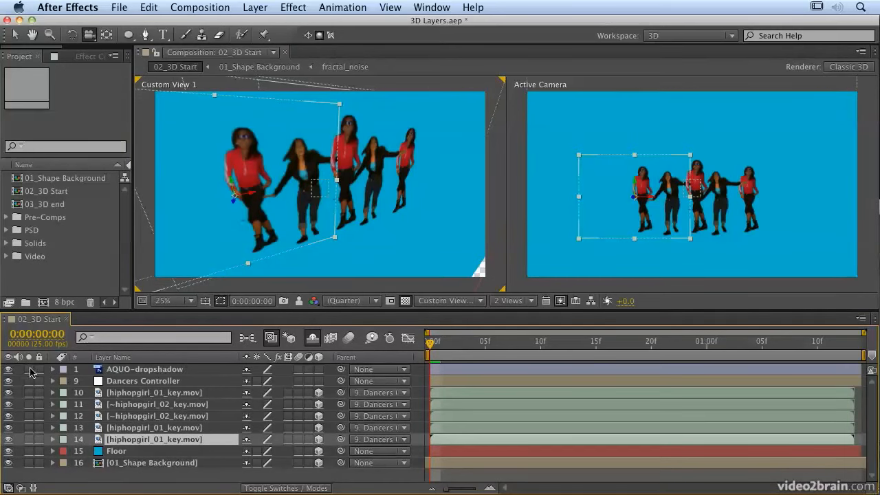
Make the AQUO-dropshadow and Dancers Controller layers 3D and orbit Custom View 1 around the dancers.
click(318, 370)
mouse_move(333, 204)
mouse_down()
mouse_move(336, 154)
mouse_move(361, 155)
mouse_move(311, 165)
mouse_move(363, 181)
mouse_move(336, 190)
mouse_up()
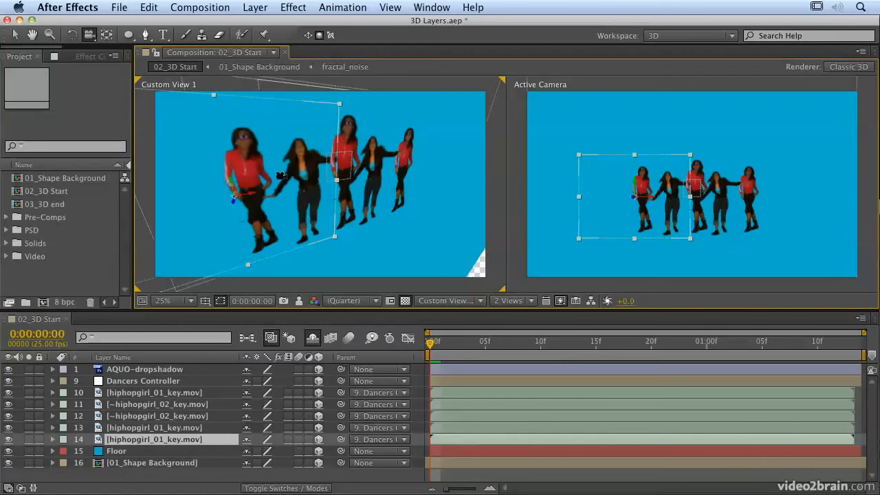
drag(413, 178, 435, 232)
Set Fast Previews to Fast Draft and orbit Custom View 1 to a more frontal angle on the dancers.
click(561, 302)
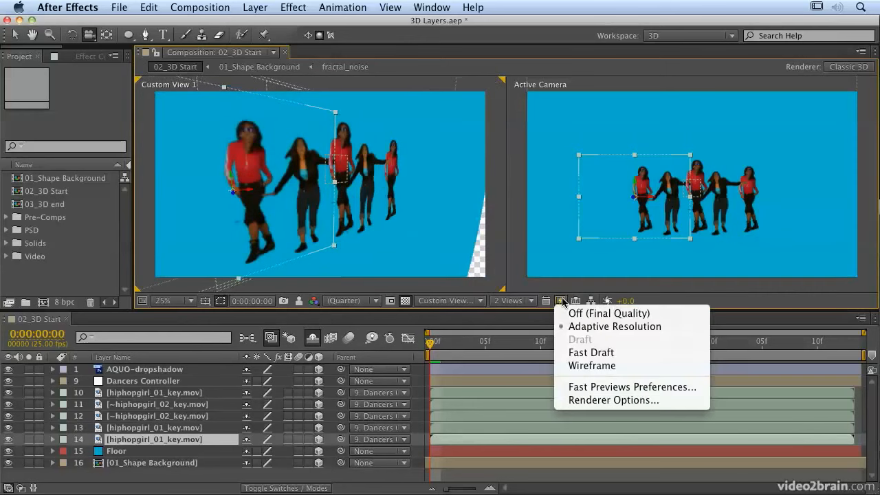
click(581, 353)
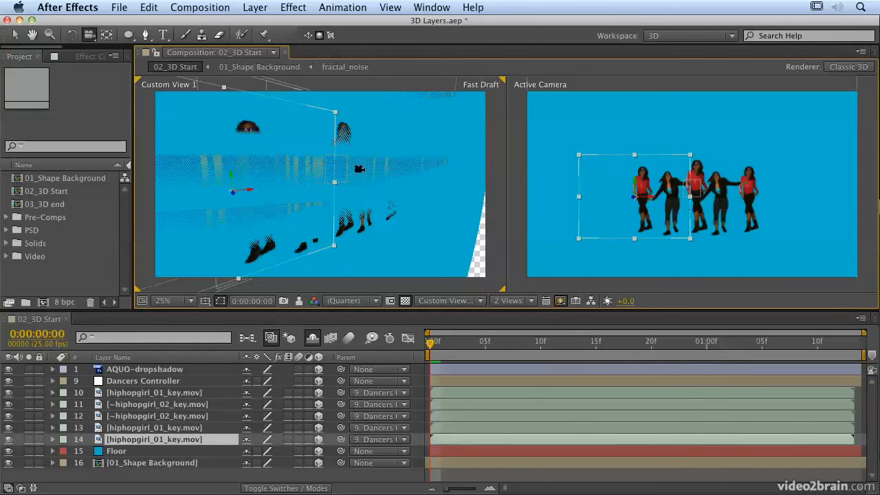
mouse_move(358, 168)
mouse_down()
mouse_move(339, 160)
mouse_move(331, 171)
mouse_move(355, 159)
mouse_move(355, 180)
mouse_move(347, 167)
mouse_up()
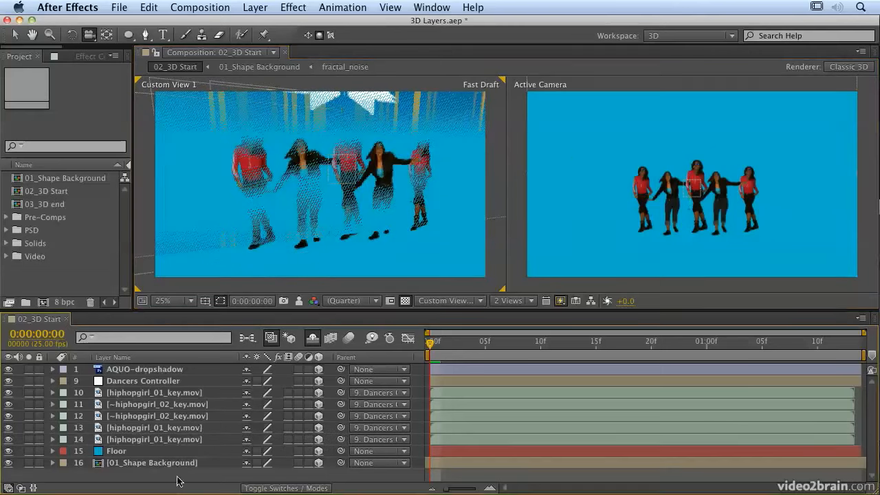
Reveal the Position of the 01_Shape Background layer and move it back in depth to Z 37.
click(156, 464)
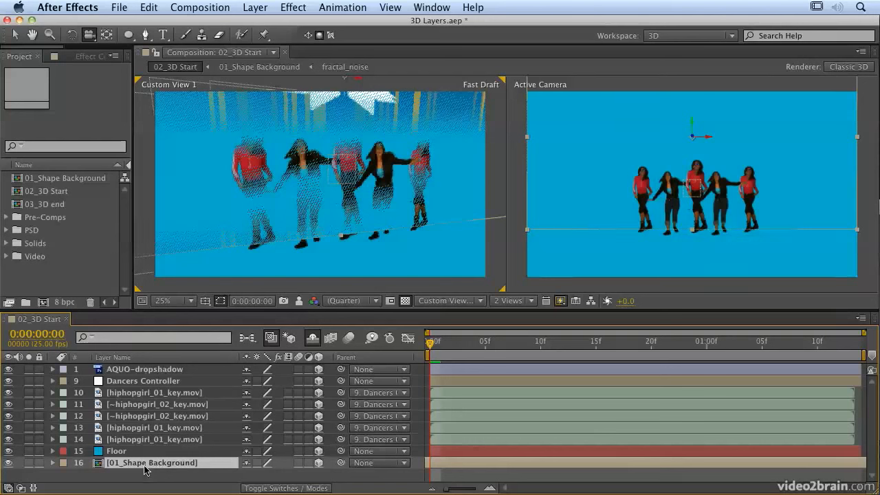
key(p)
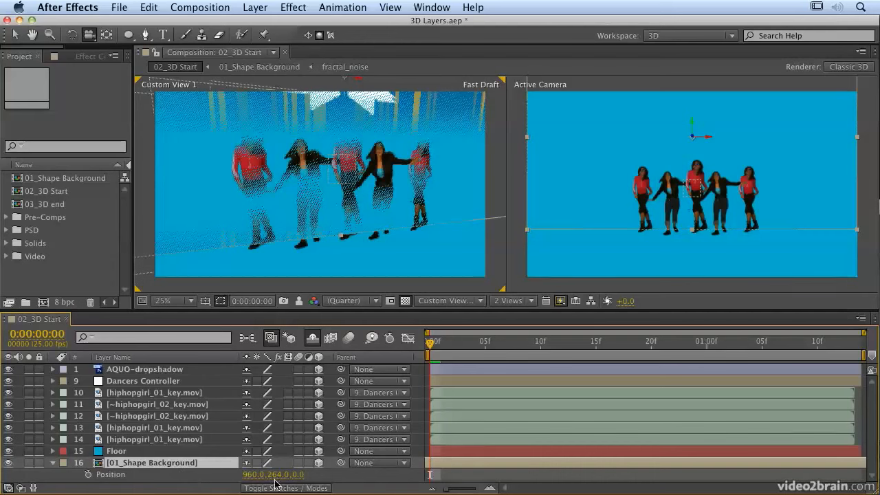
drag(253, 476, 259, 476)
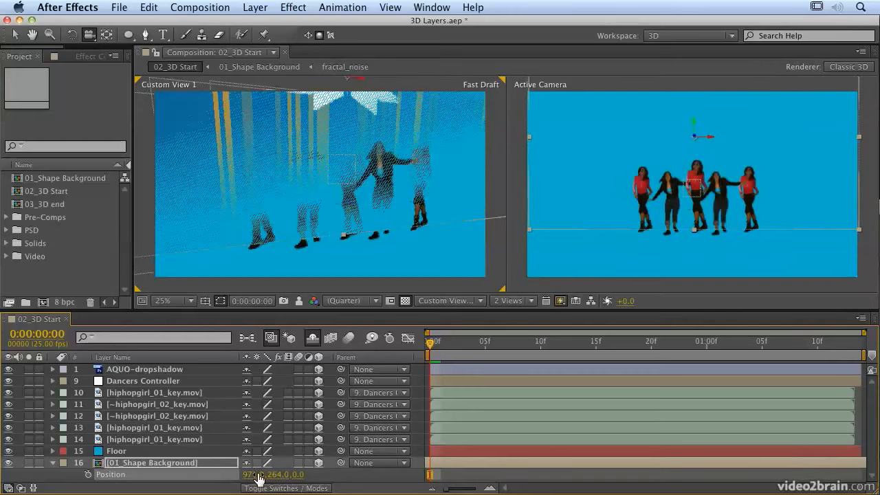
key(super+z)
drag(290, 475, 323, 476)
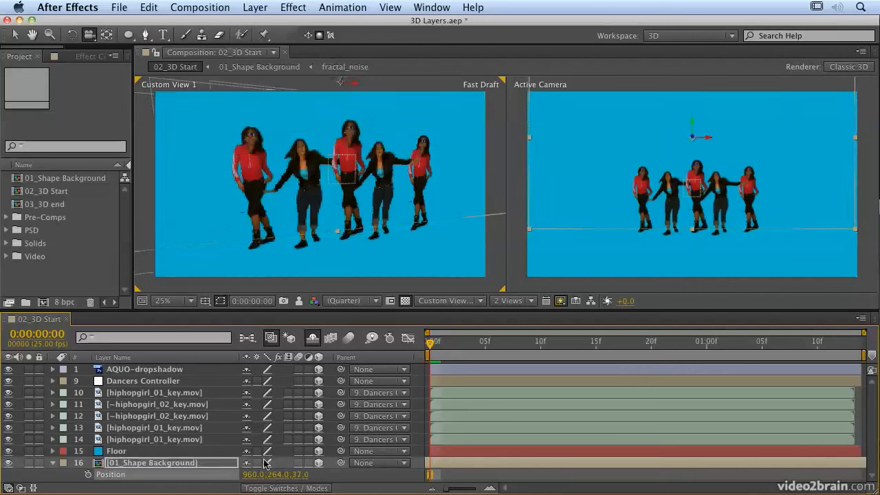
Hide the Floor layer, push 01_Shape Background back to Z 318, and orbit Custom View 1 to a side angle.
click(9, 451)
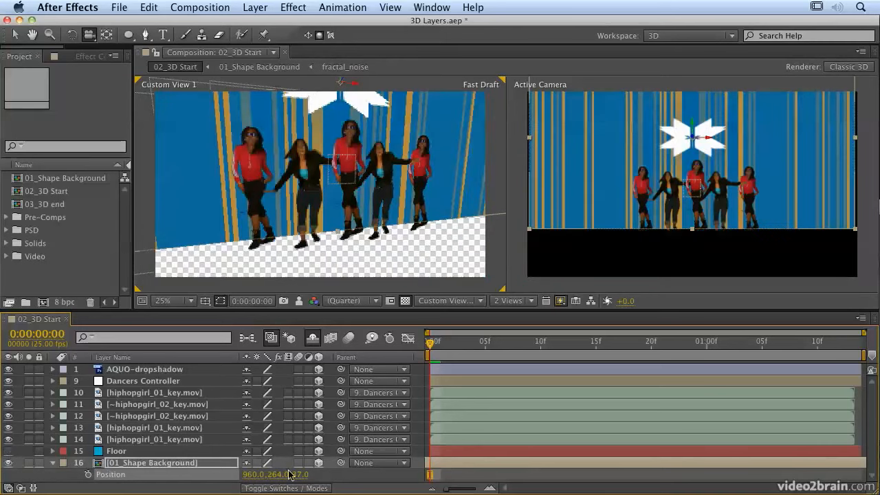
drag(294, 479, 378, 479)
drag(465, 490, 505, 488)
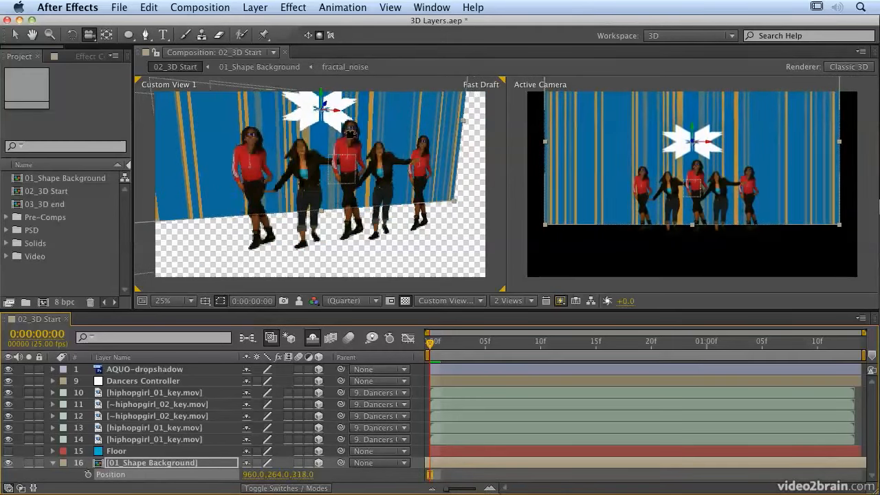
drag(352, 134, 351, 135)
drag(319, 150, 361, 139)
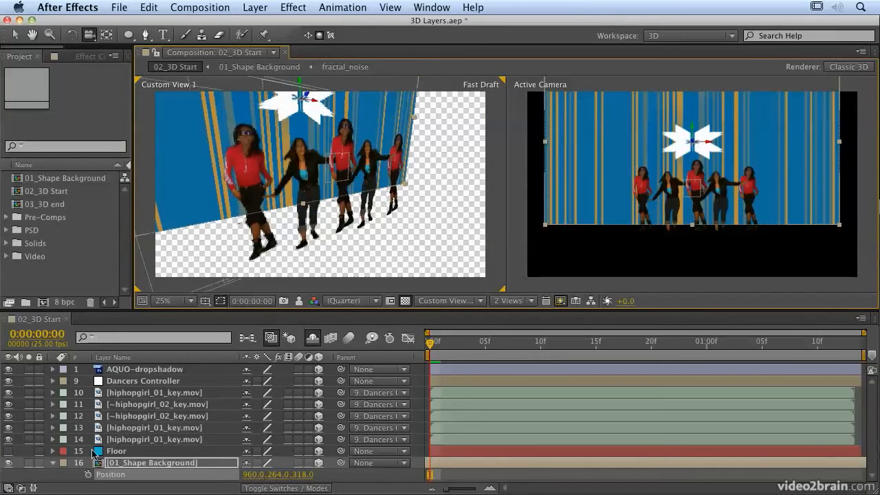
Show the Floor layer again and reveal its rotation properties, enlarging the Timeline to fit them all.
click(9, 451)
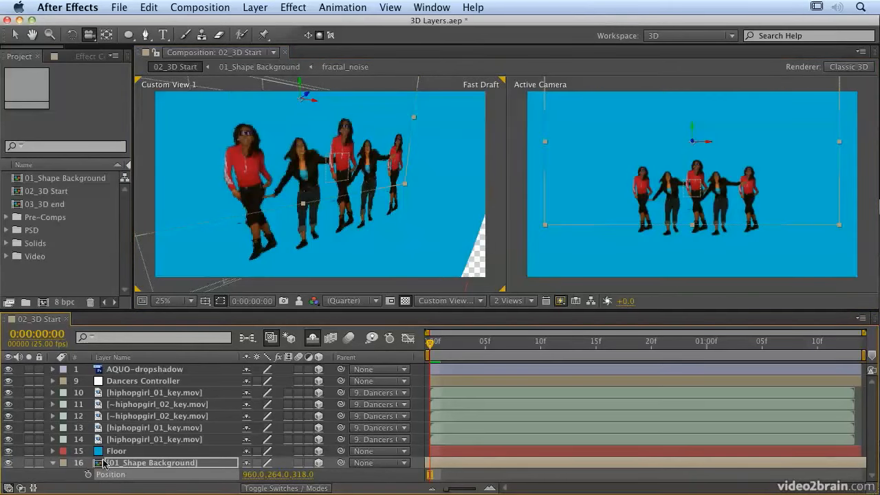
click(136, 452)
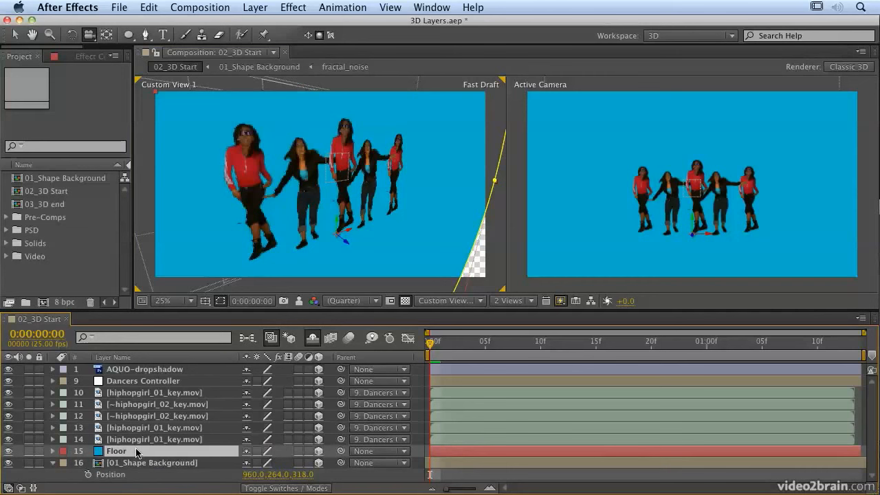
key(r)
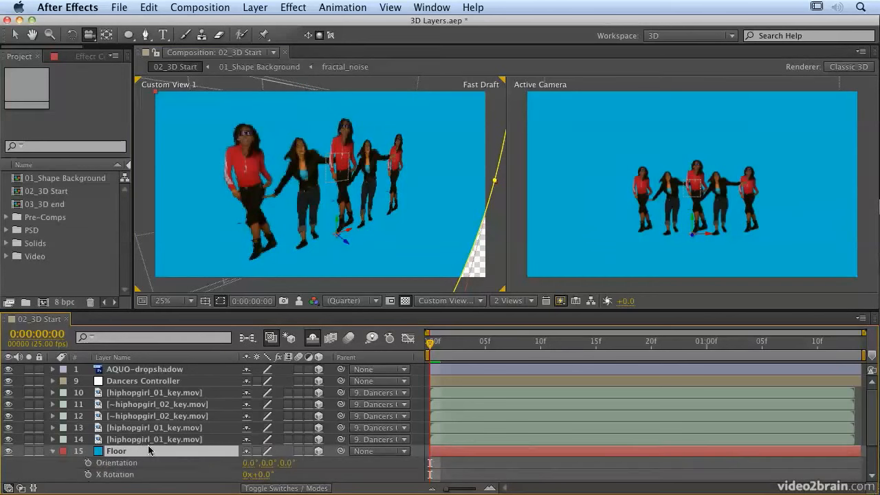
drag(218, 311, 218, 279)
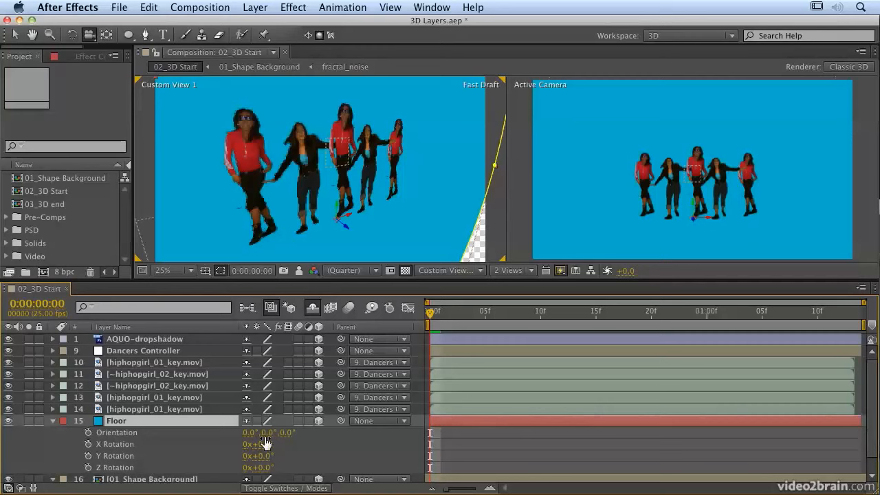
Set the Floor layer's X orientation to 90° so it lies flat, and orbit Custom View 1 to face the dancers.
drag(246, 437, 327, 455)
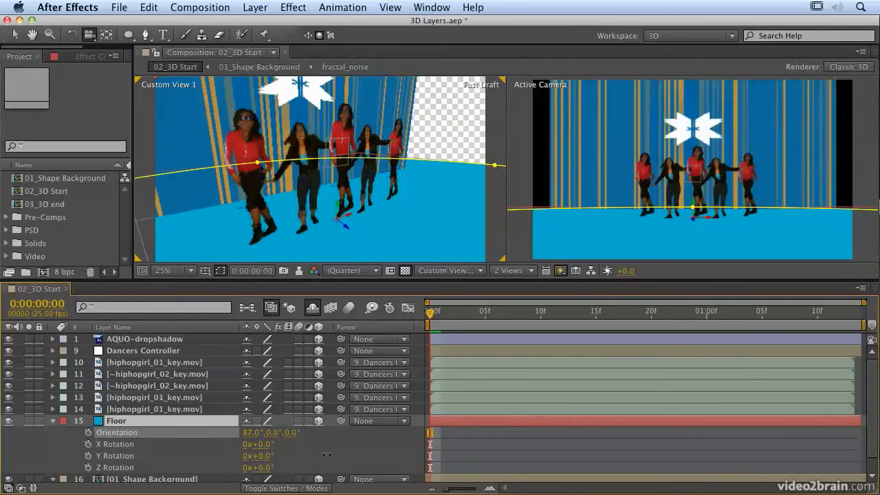
key(Return)
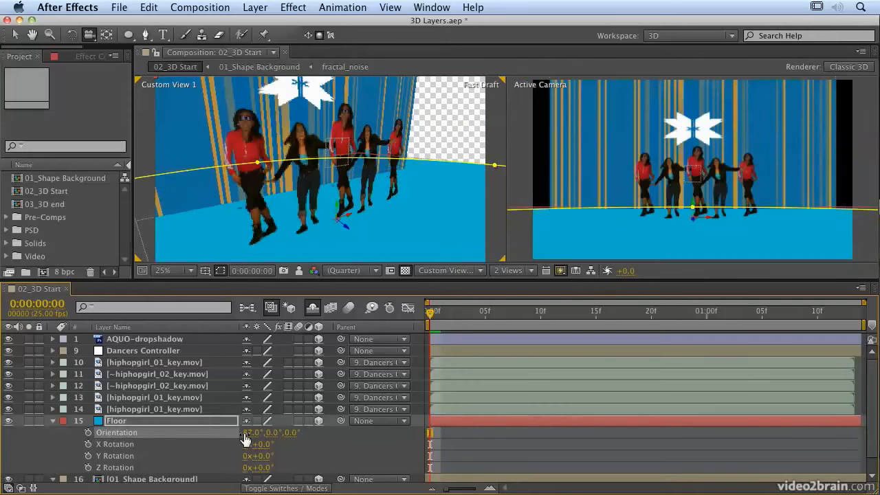
click(248, 433)
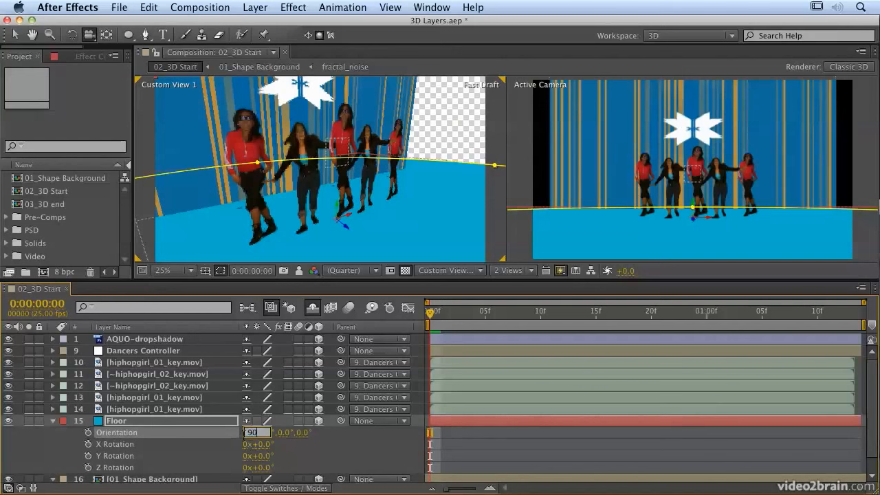
text(90)
key(Return)
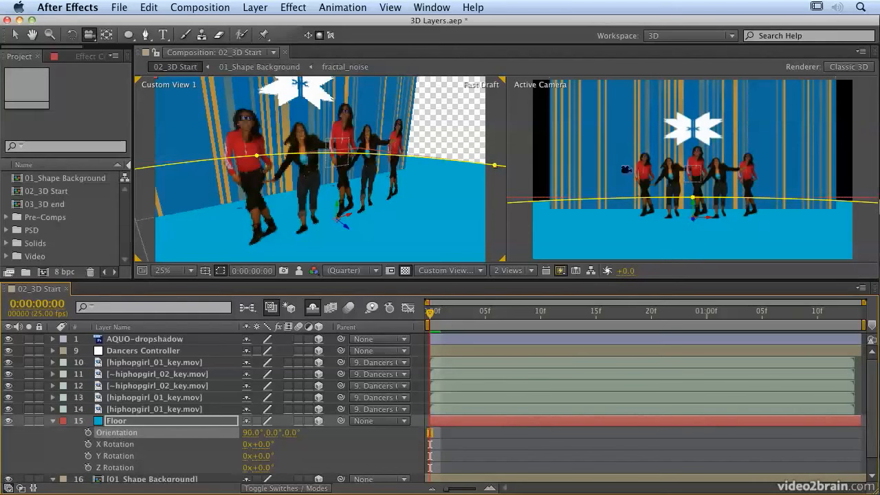
drag(282, 171, 310, 128)
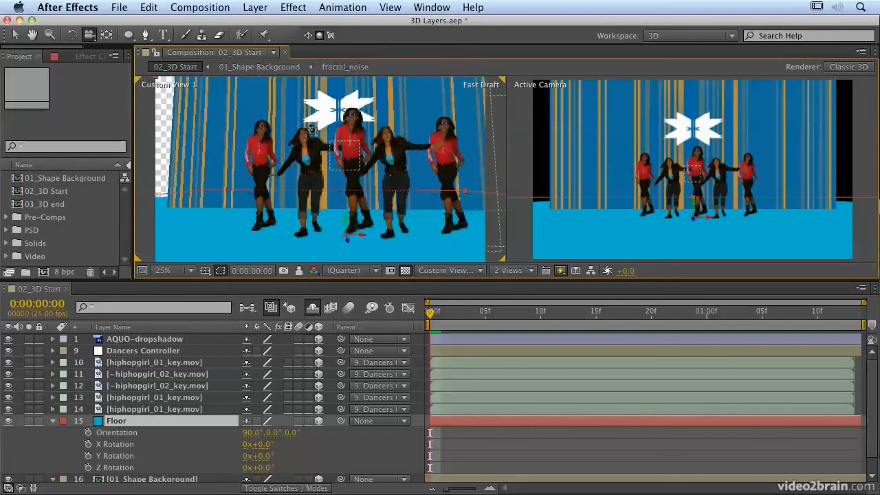